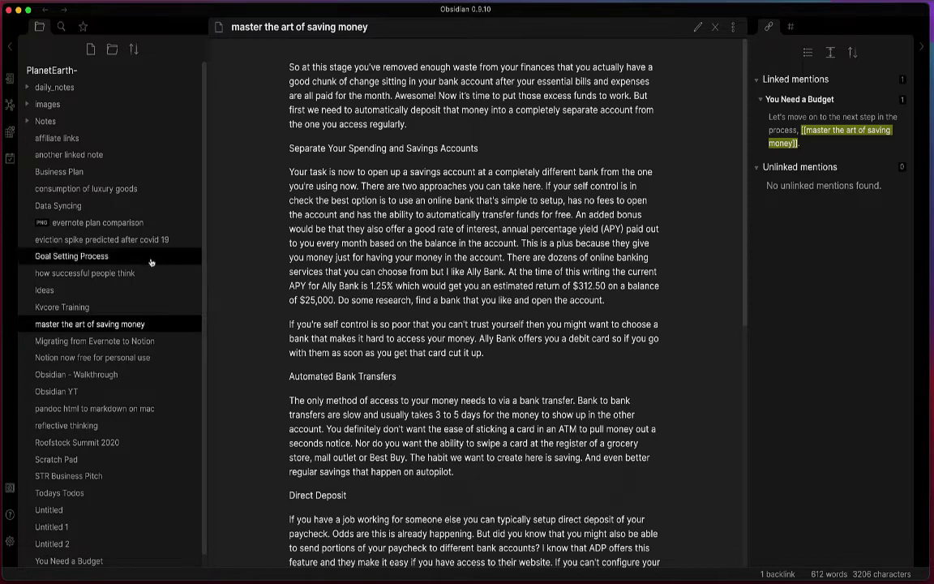
Step: Turn off Safe Mode in the third-party plugin settings to allow community plugins
click(11, 488)
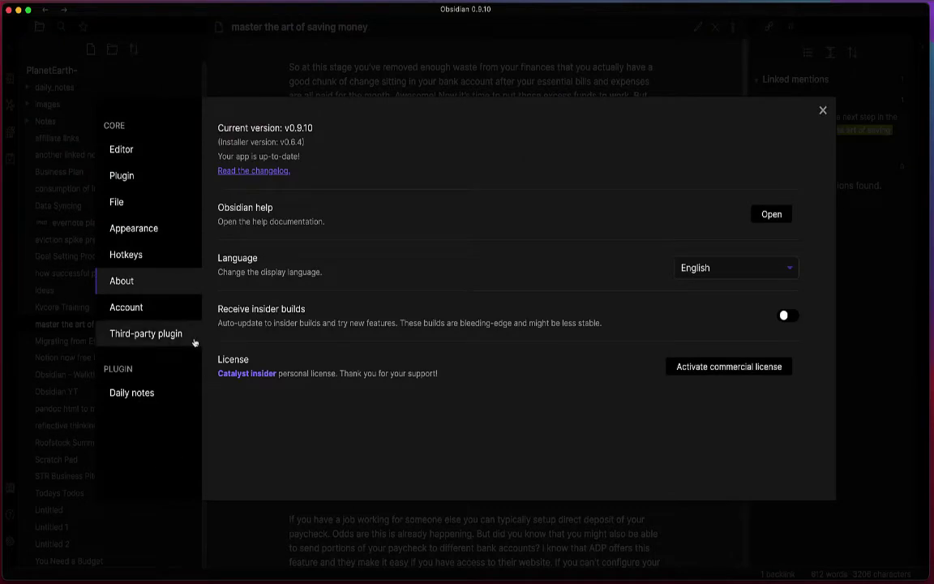
click(167, 334)
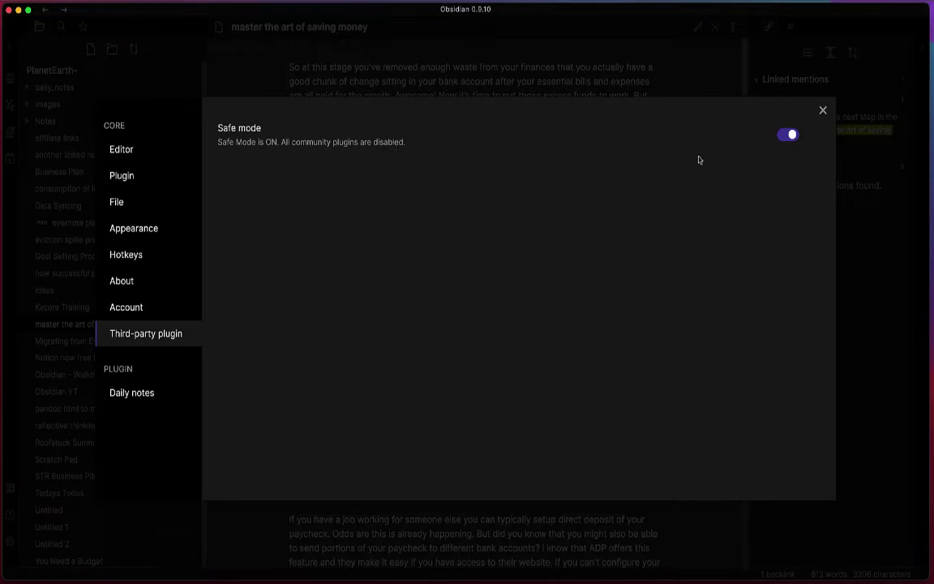
click(788, 135)
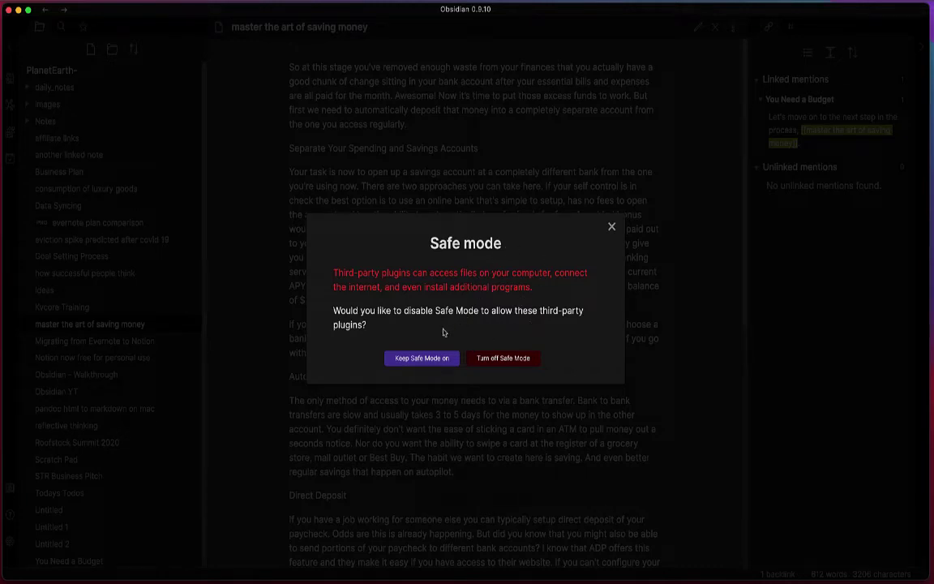
click(500, 359)
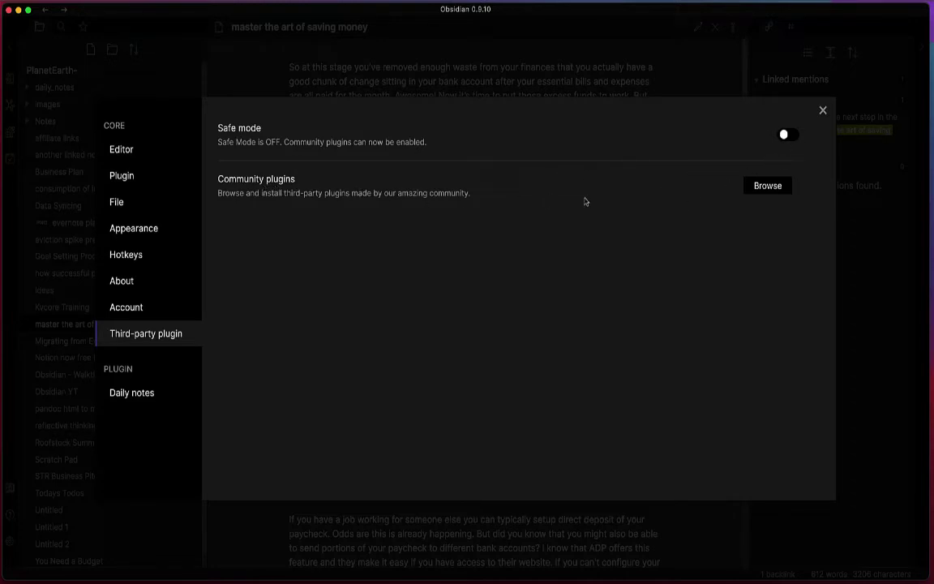
Step: Browse the community plugins, install the Calendar plugin and return to the third-party plugin settings
click(749, 191)
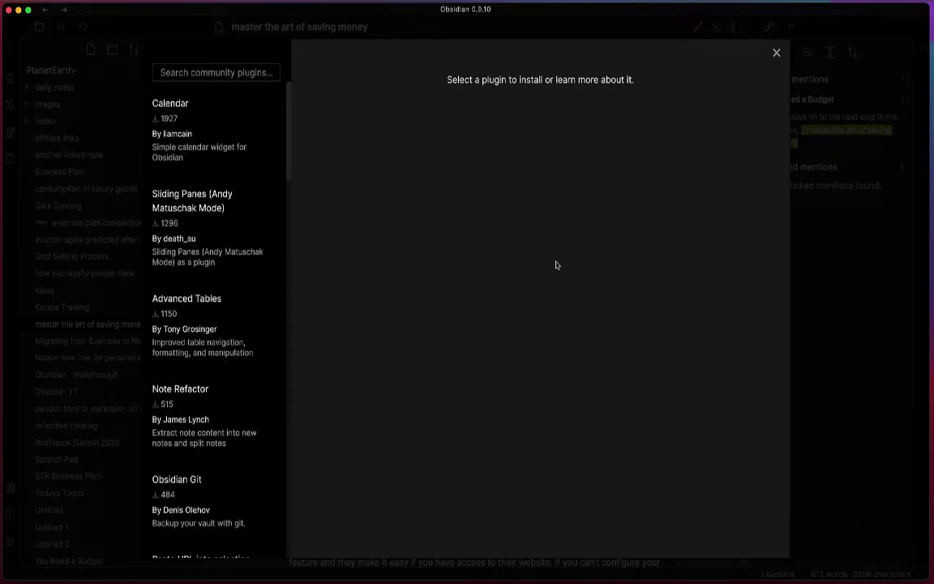
scroll(289, 119, down, 1)
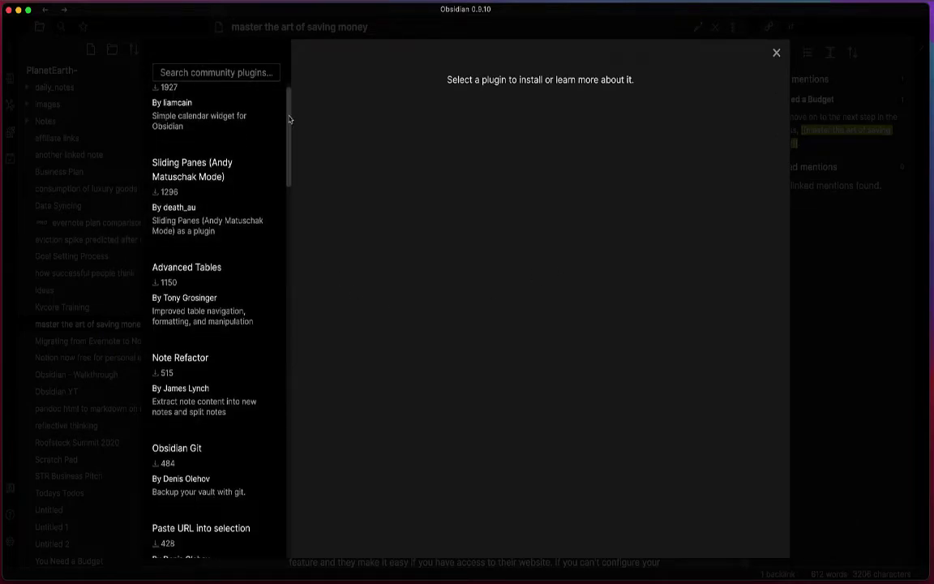
drag(289, 119, 285, 313)
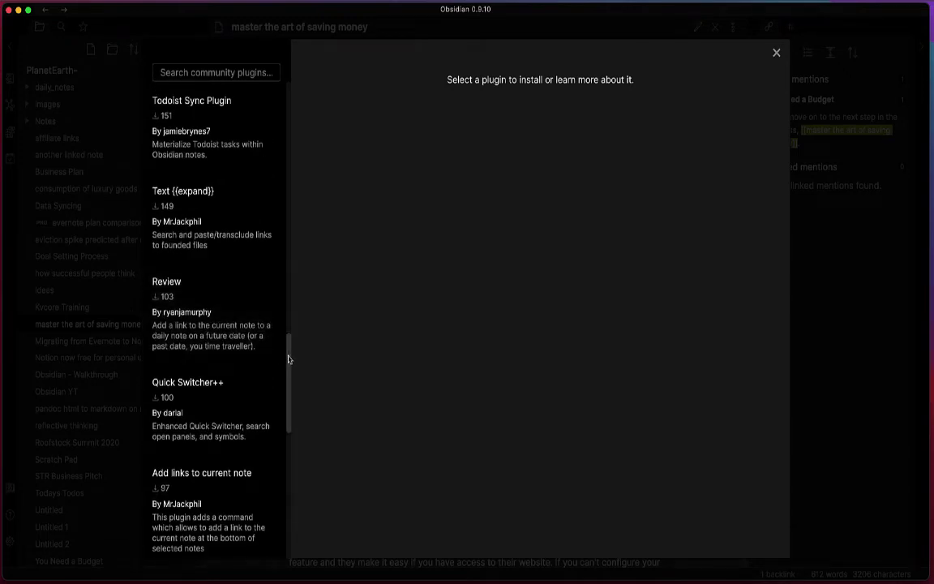
drag(289, 359, 292, 73)
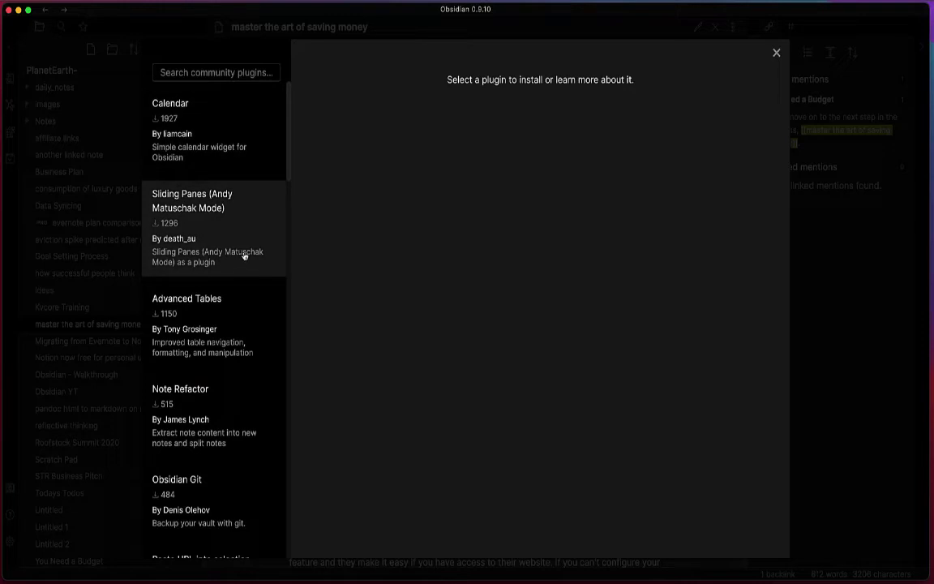
click(252, 134)
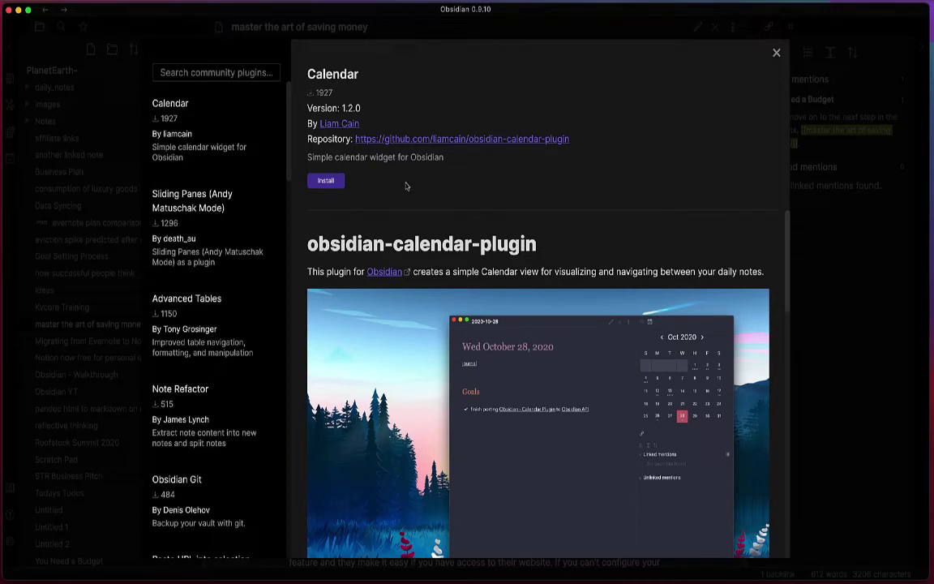
click(328, 183)
key(Escape)
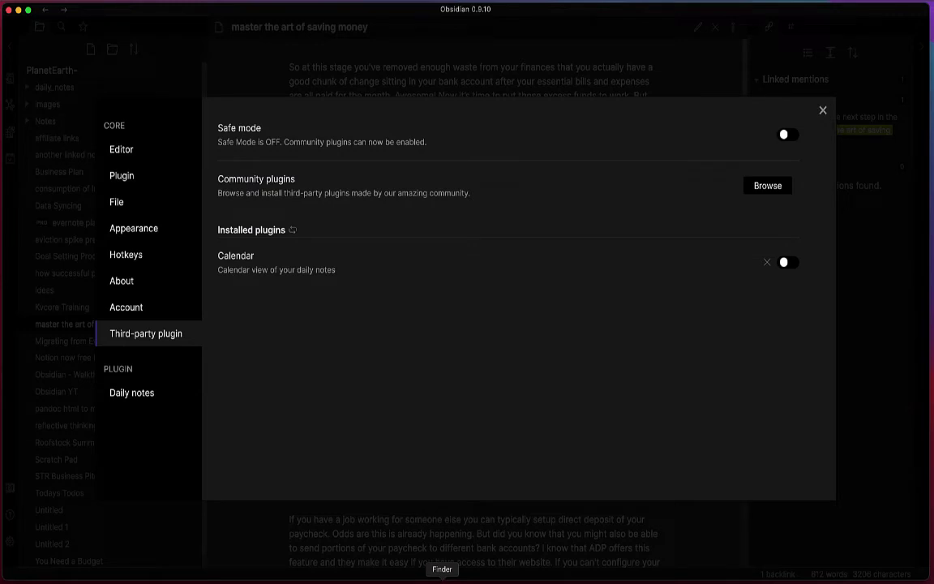
Step: Switch to Finder and open the calendar plugin folder inside .obsidian/plugins of the PlanetEarth- vault
click(442, 579)
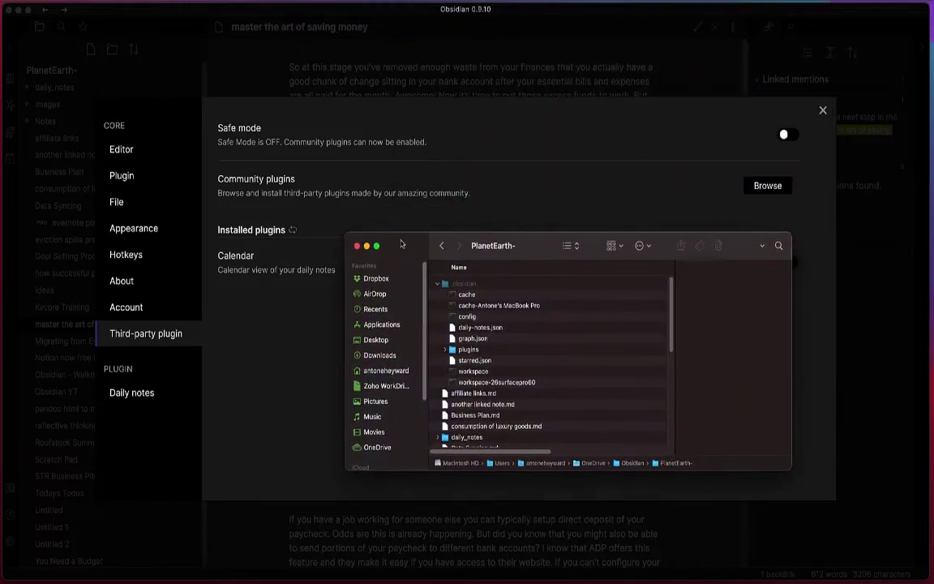
drag(403, 245, 317, 221)
drag(261, 209, 111, 45)
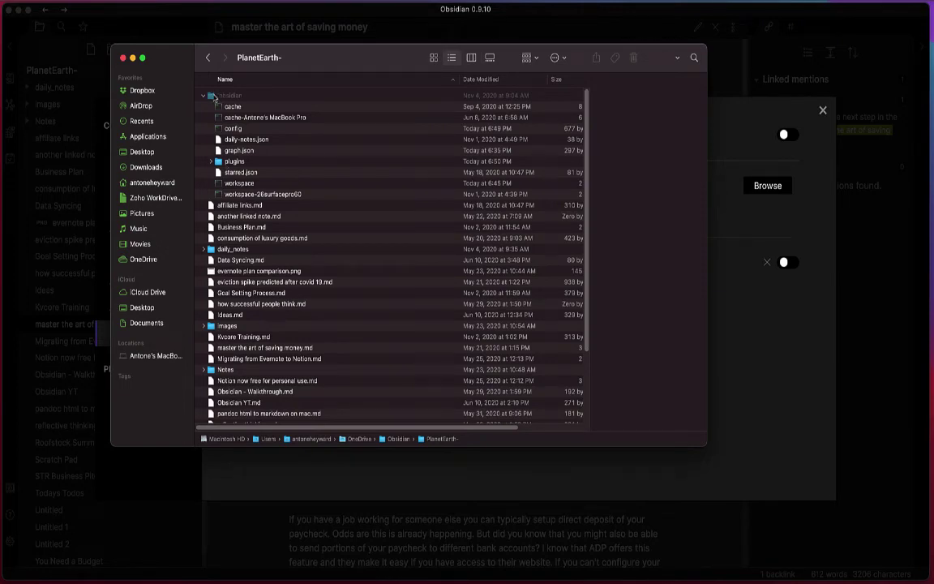
click(215, 96)
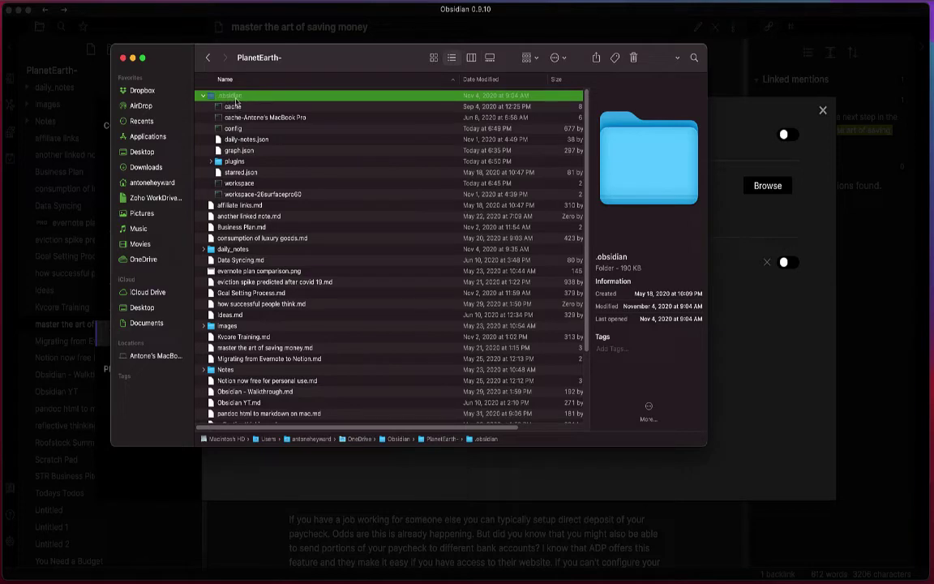
double_click(218, 163)
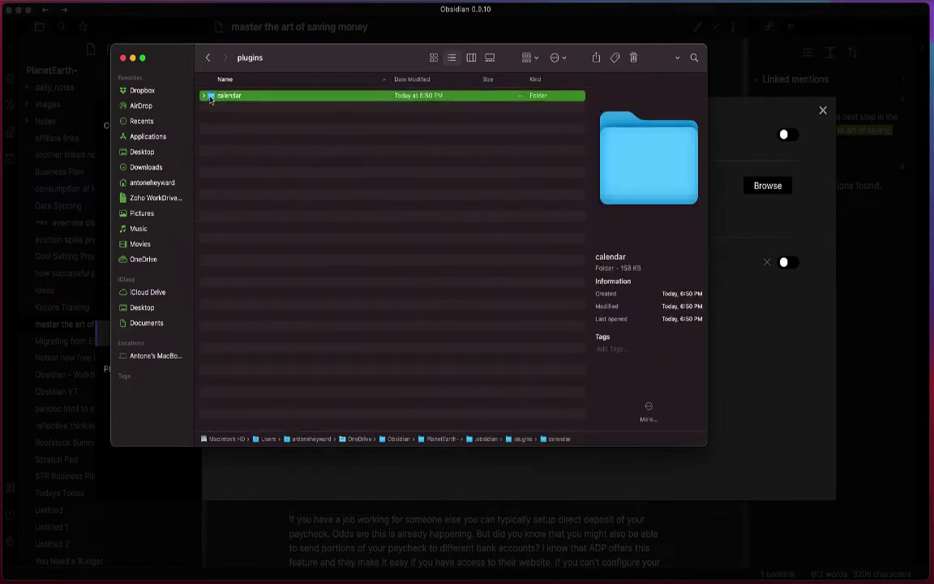
double_click(211, 96)
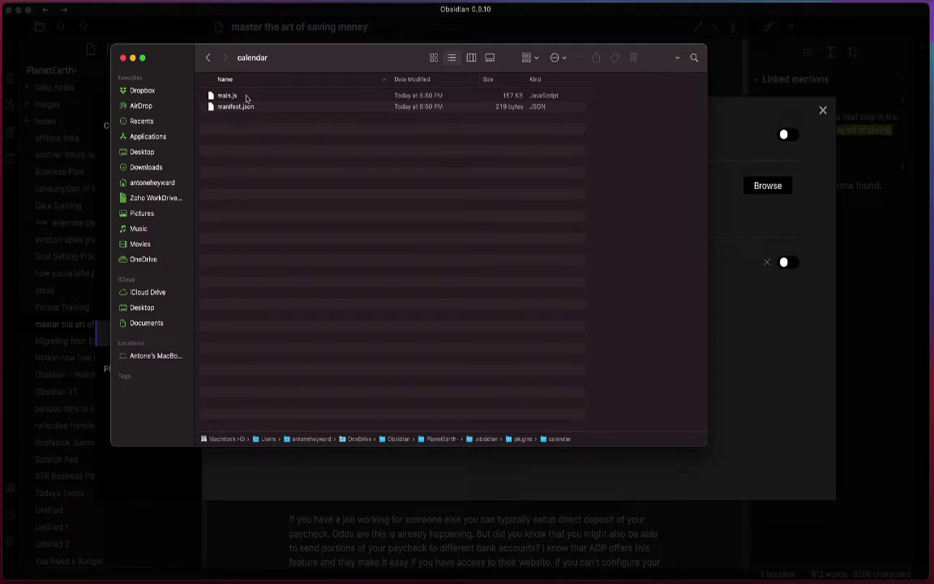
Step: Preview the calendar plugin's main.js and manifest.json files, and return to the Obsidian settings
click(243, 95)
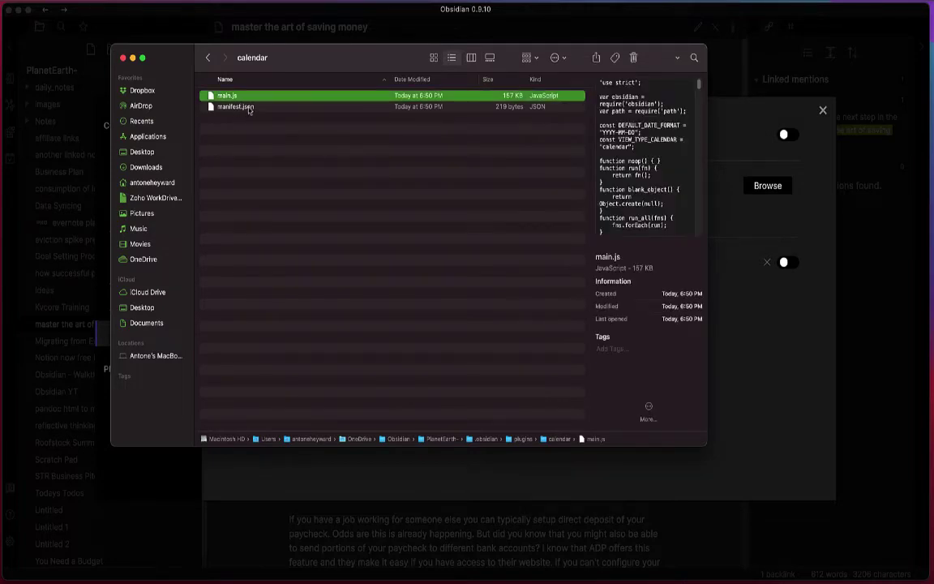
click(239, 107)
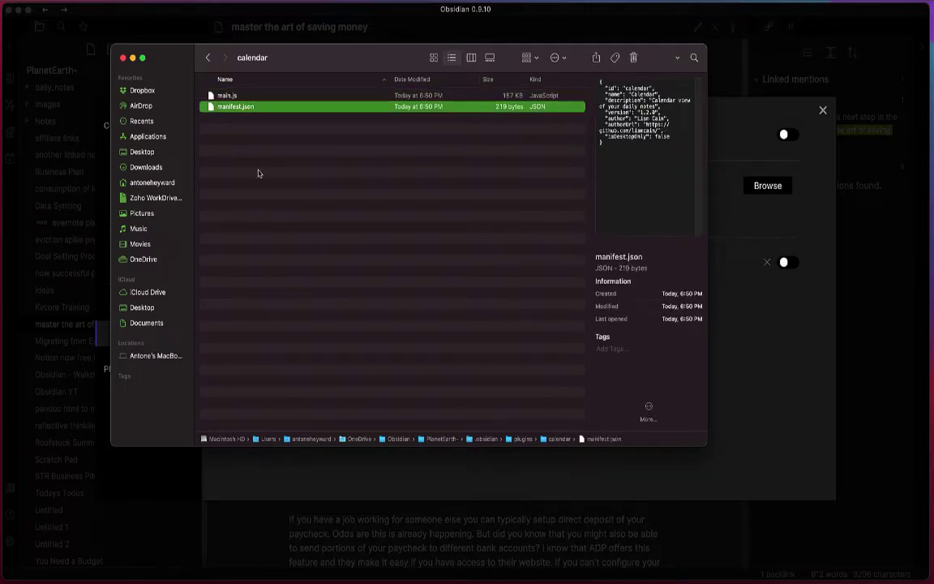
click(220, 95)
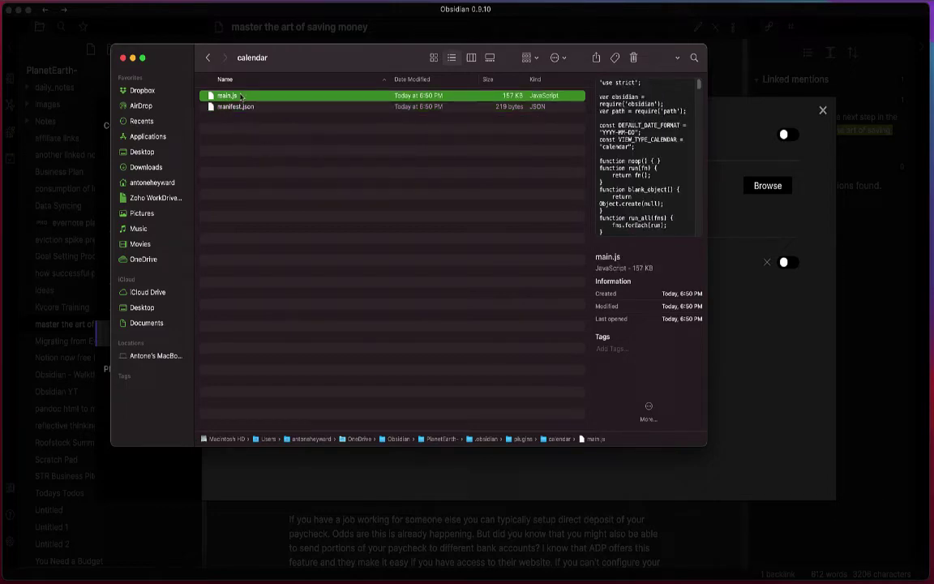
click(207, 57)
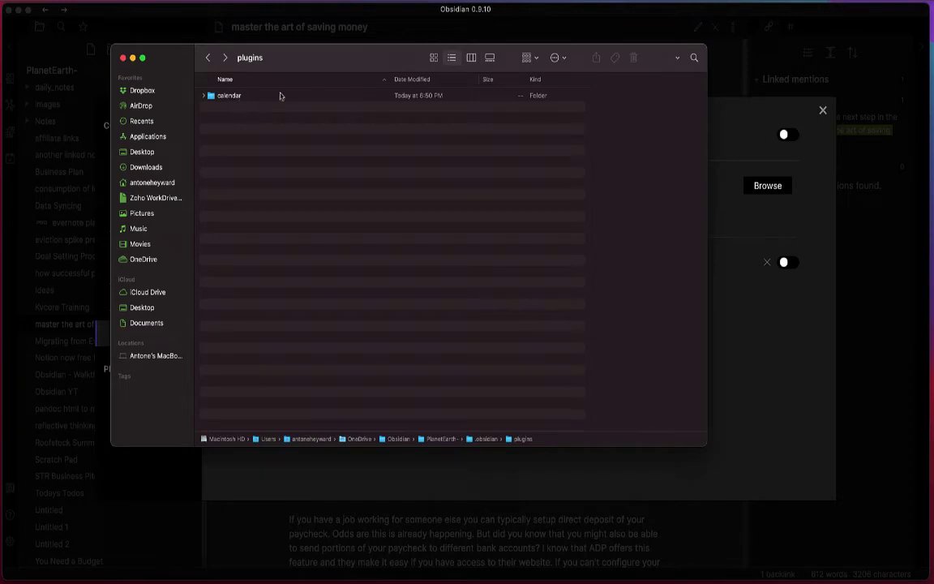
drag(171, 55, 253, 136)
click(225, 106)
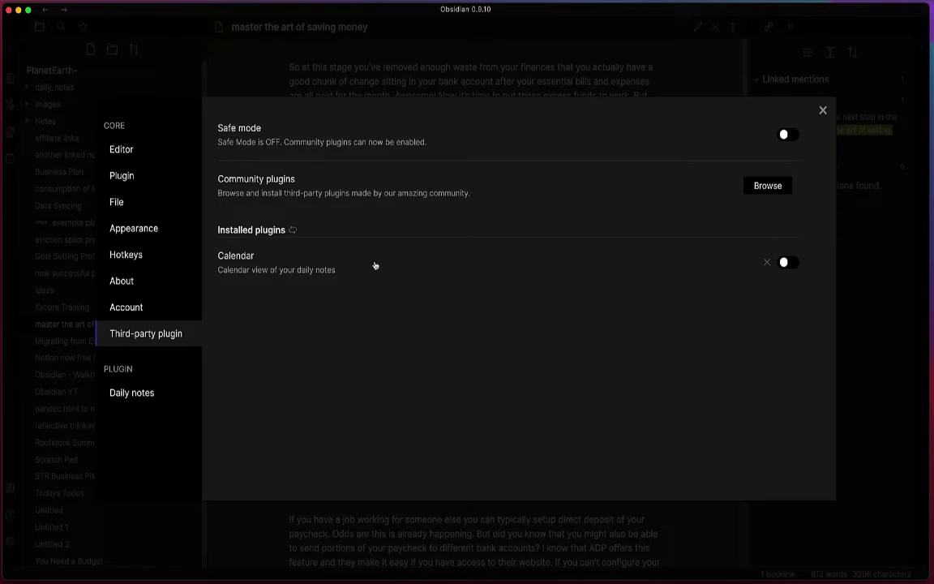
Step: Enable the Calendar plugin, turn on its Start week on Monday option and close the settings
click(785, 263)
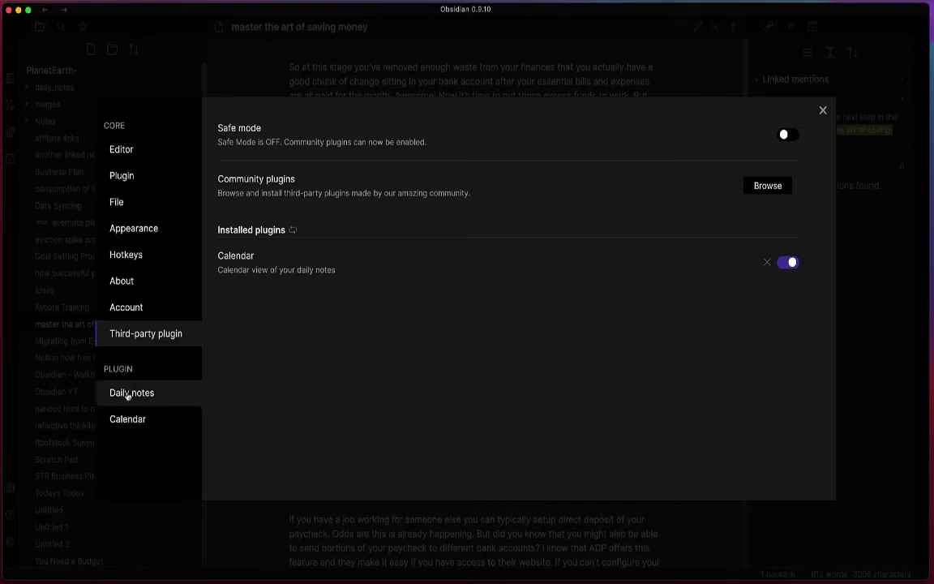
click(126, 422)
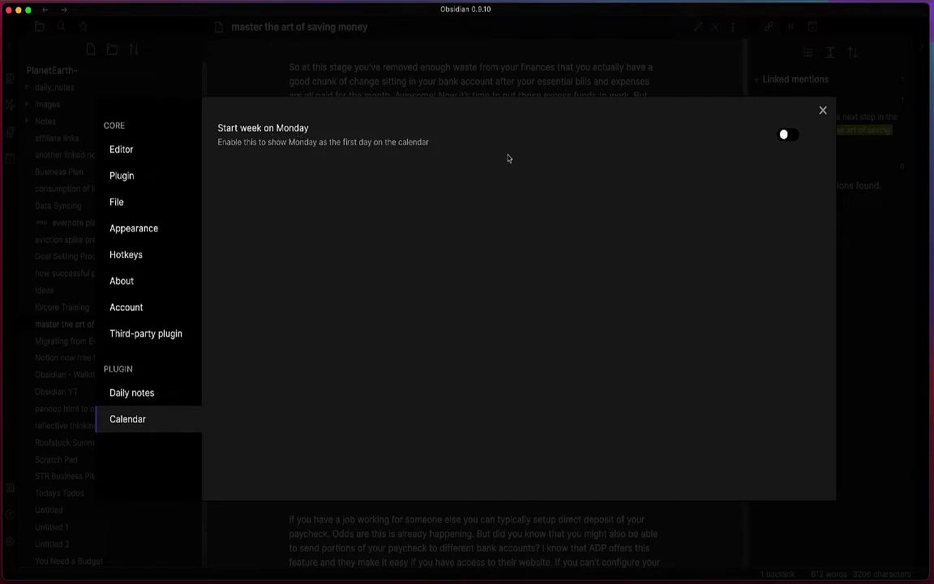
click(786, 135)
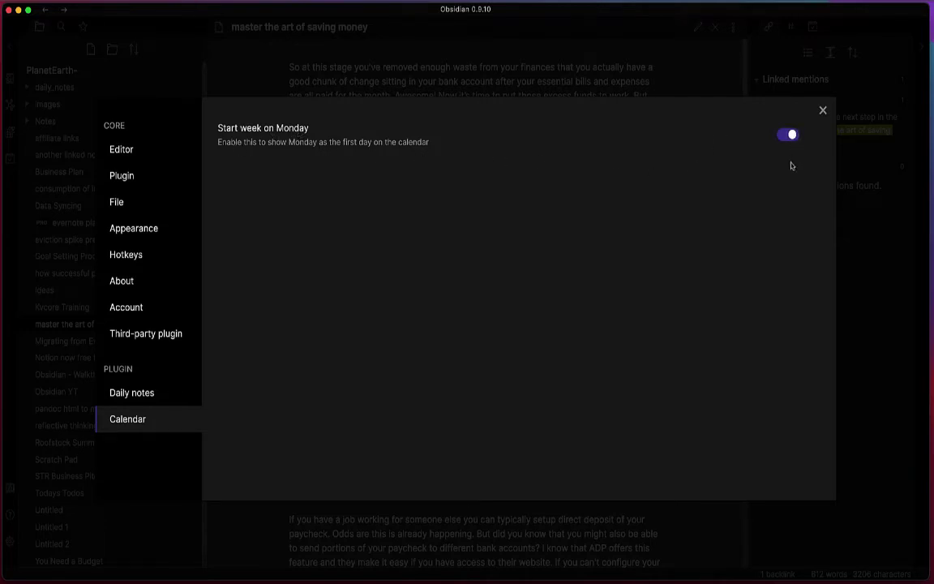
click(823, 110)
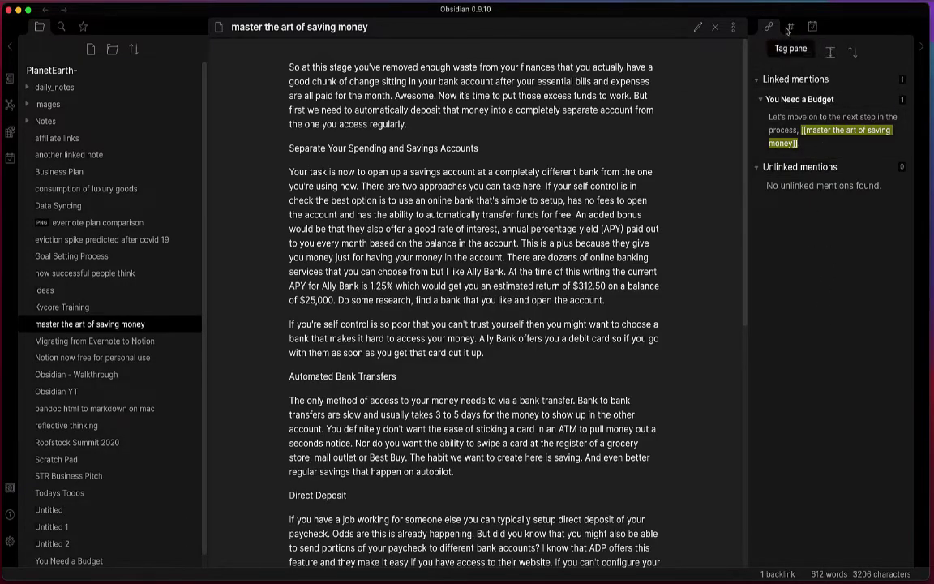
Step: Show the calendar view and create the daily note 2020-11-08 from the November 2020 calendar
click(813, 26)
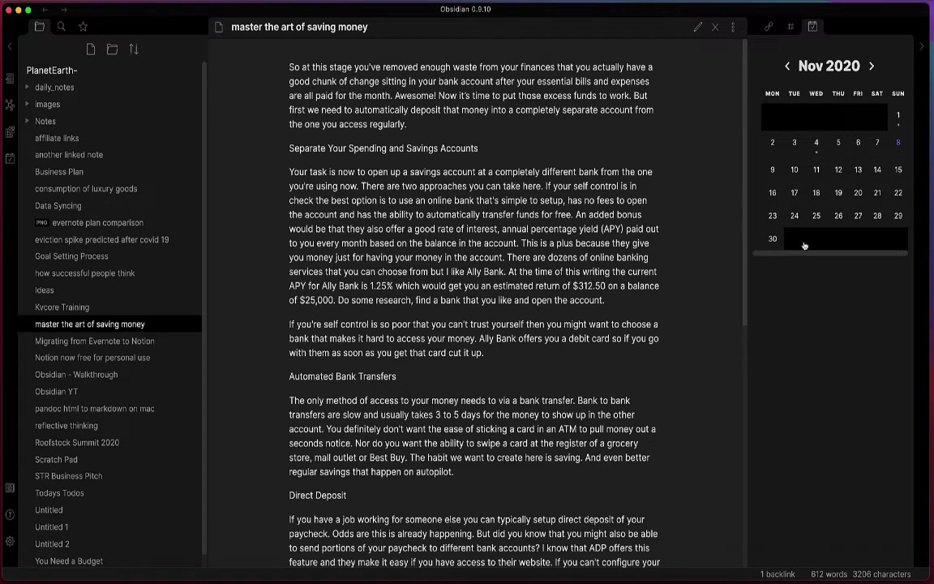
click(920, 49)
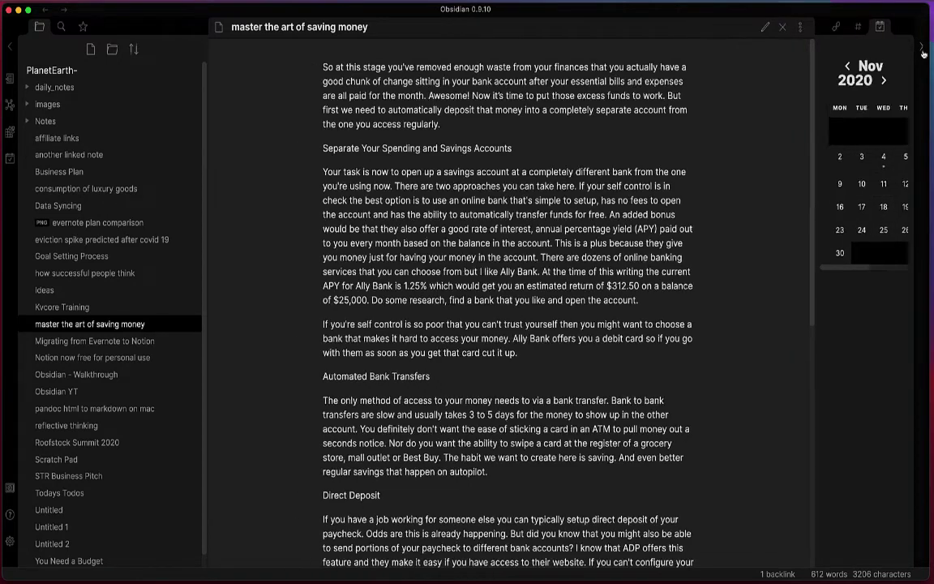
click(920, 49)
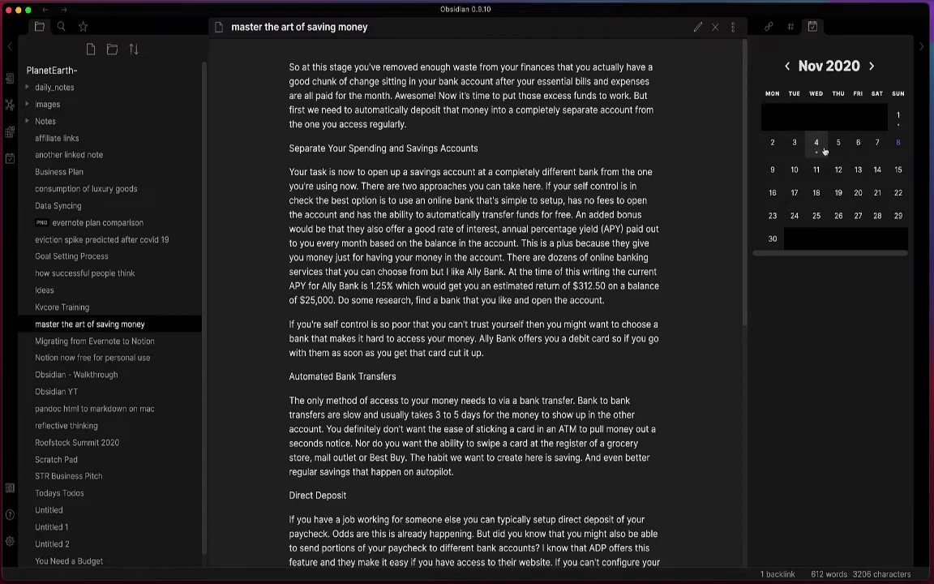
click(897, 146)
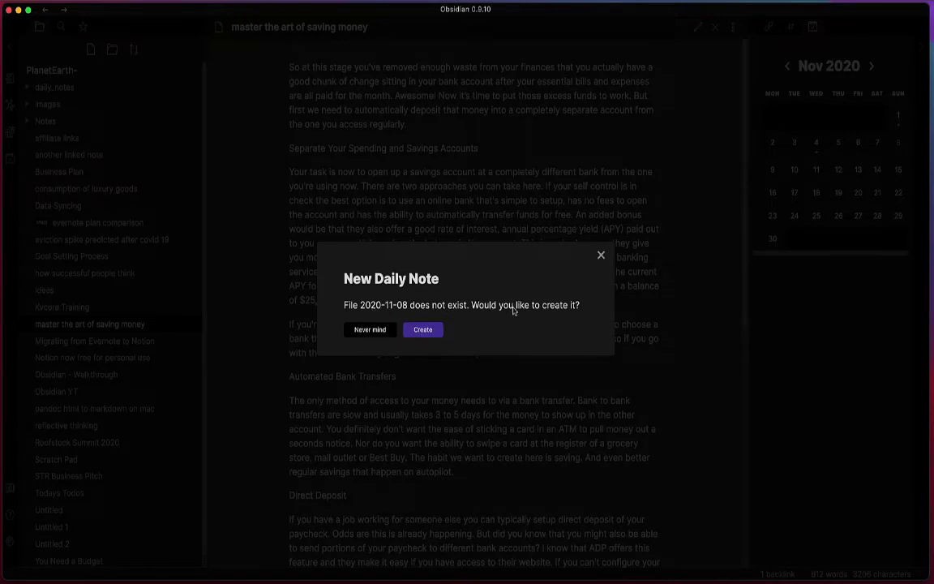
click(423, 330)
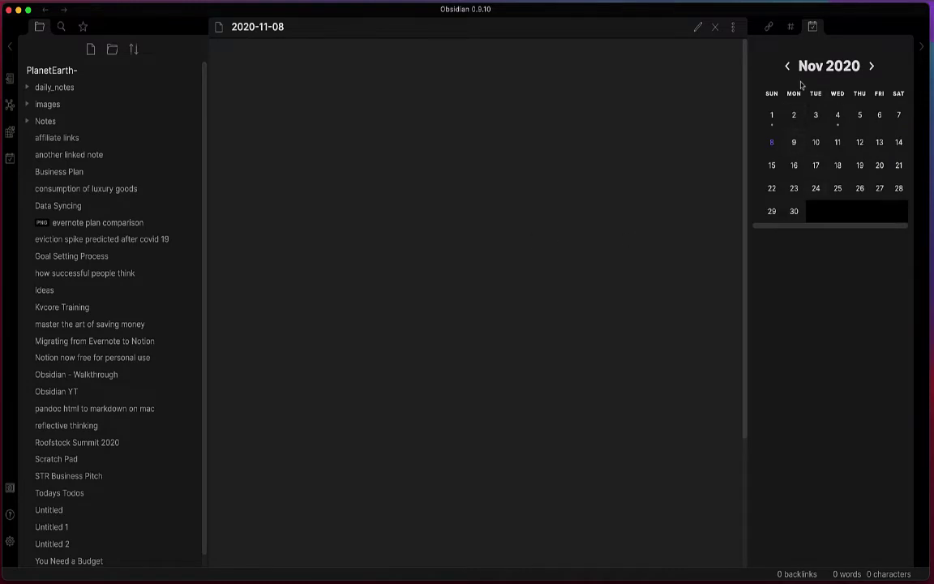
Step: Install the Sliding Panes (Andy Matuschak Mode) community plugin and enable it
click(10, 541)
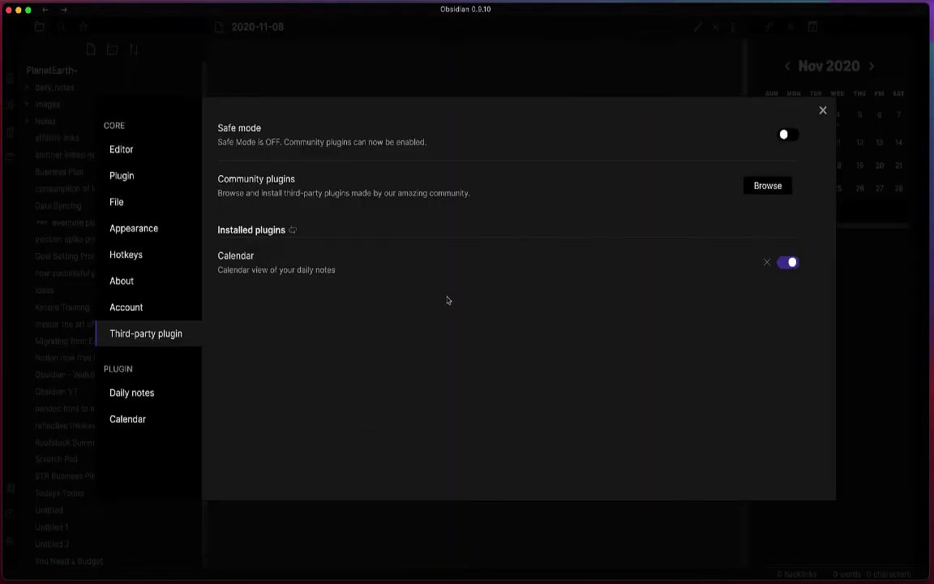
click(767, 186)
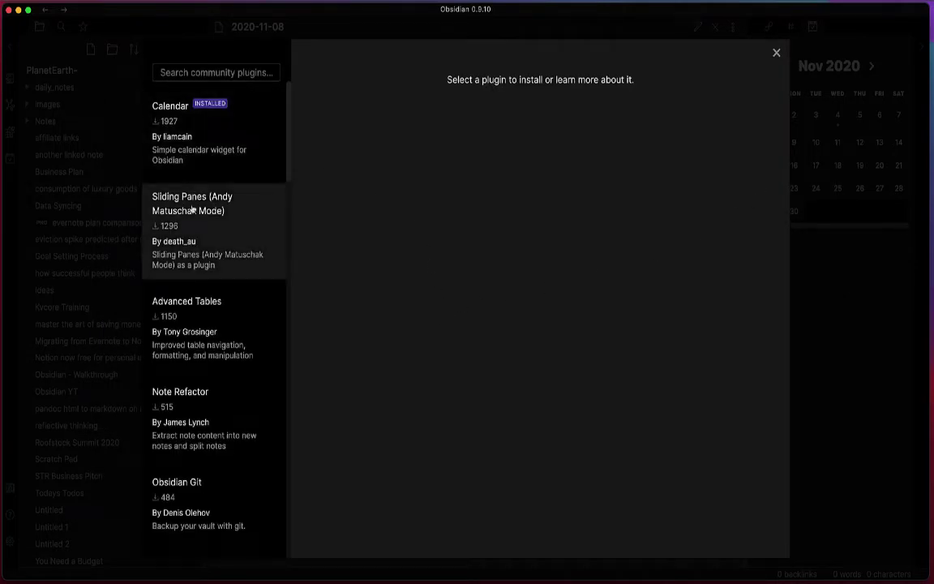
click(180, 203)
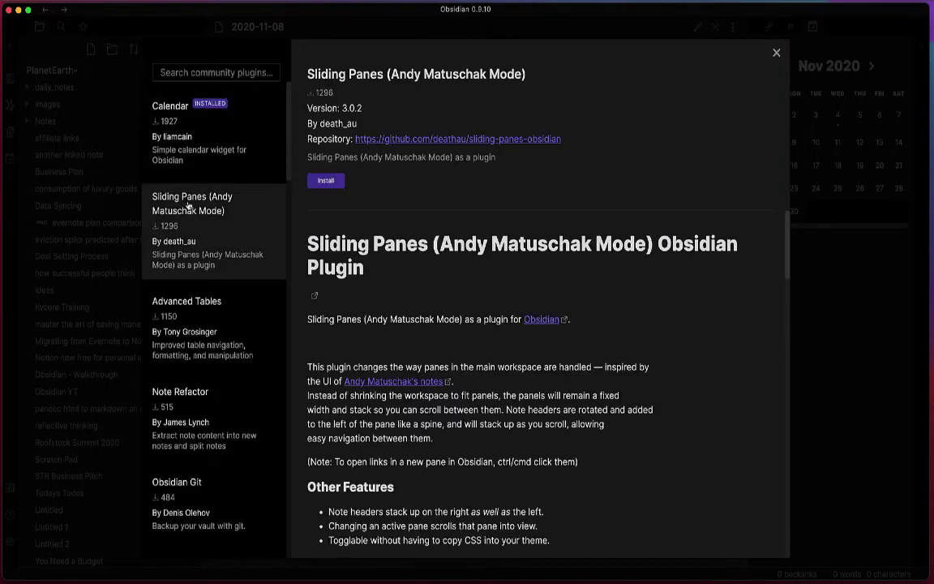
click(325, 180)
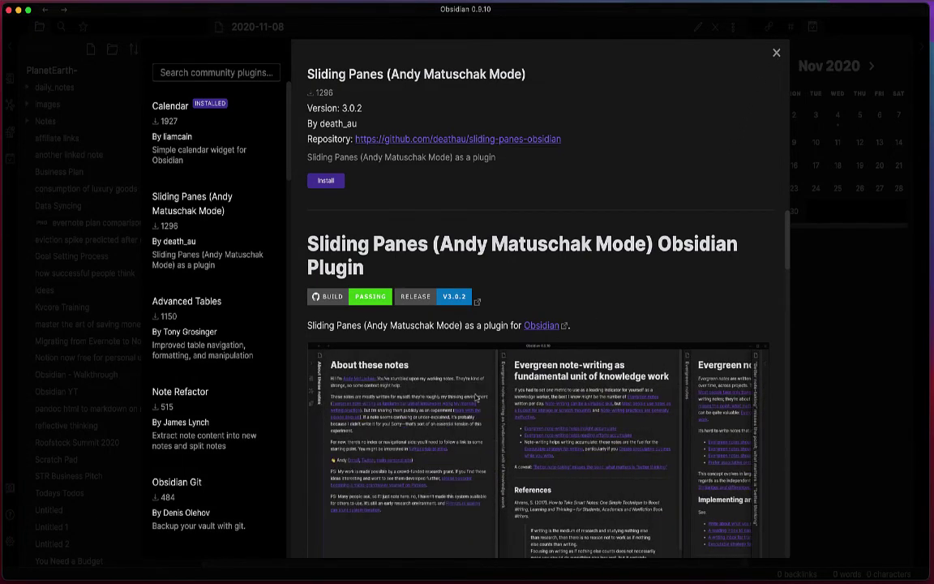
click(775, 53)
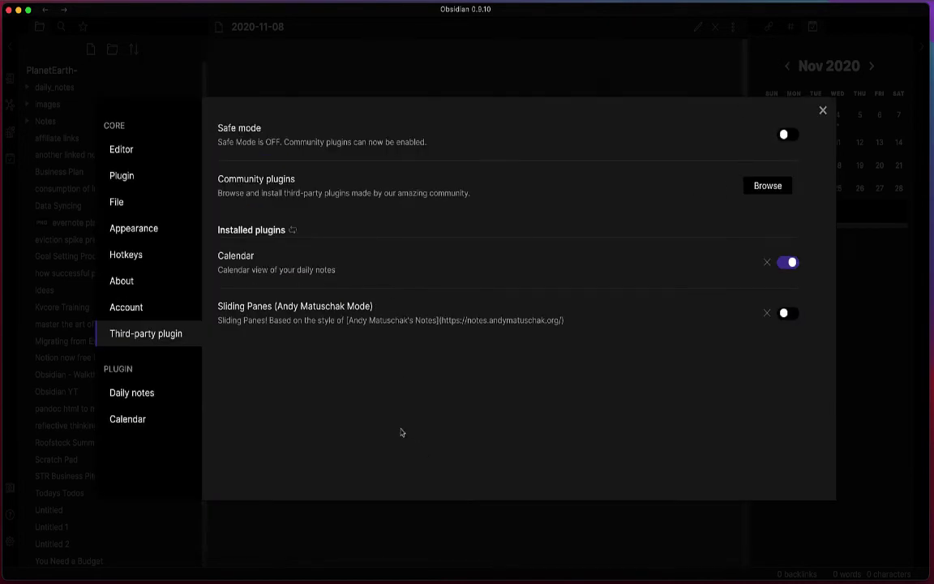
click(788, 314)
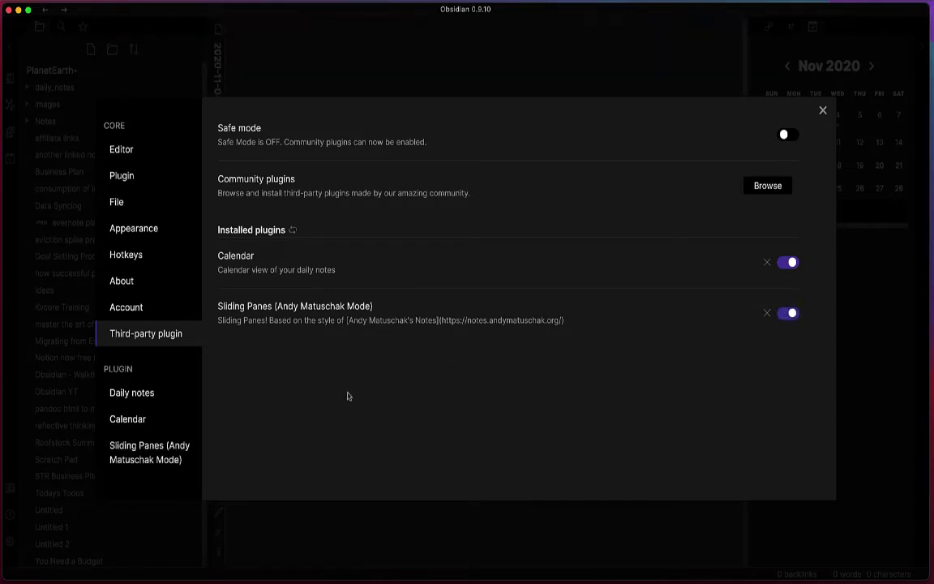
Step: Review the Sliding Panes plugin options, close the settings and split the 2020-11-08 note vertically in editing mode
click(173, 448)
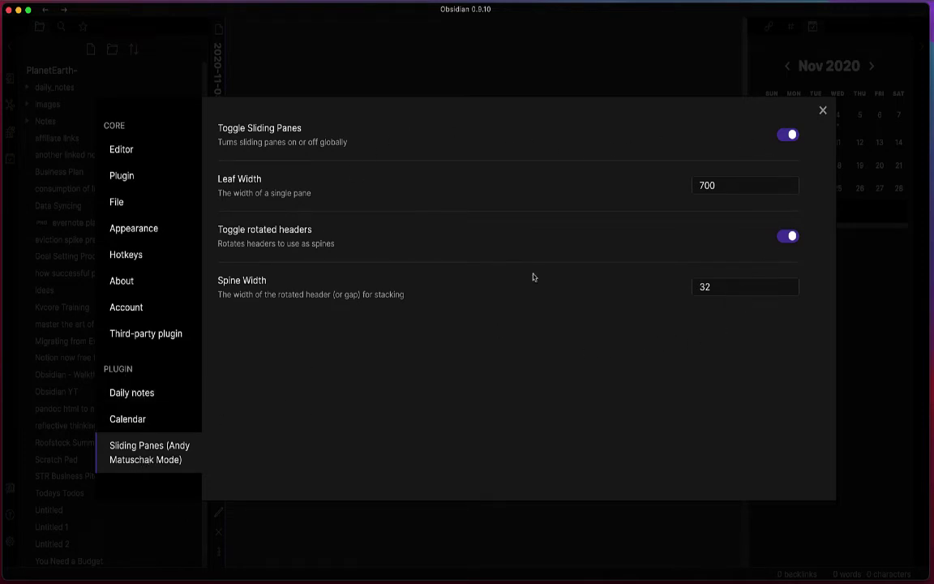
click(821, 111)
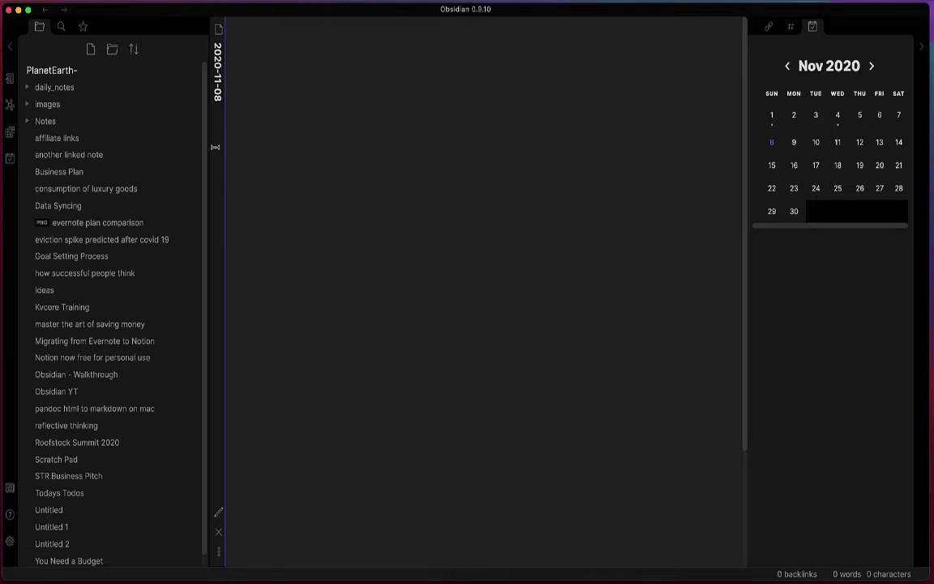
click(218, 514)
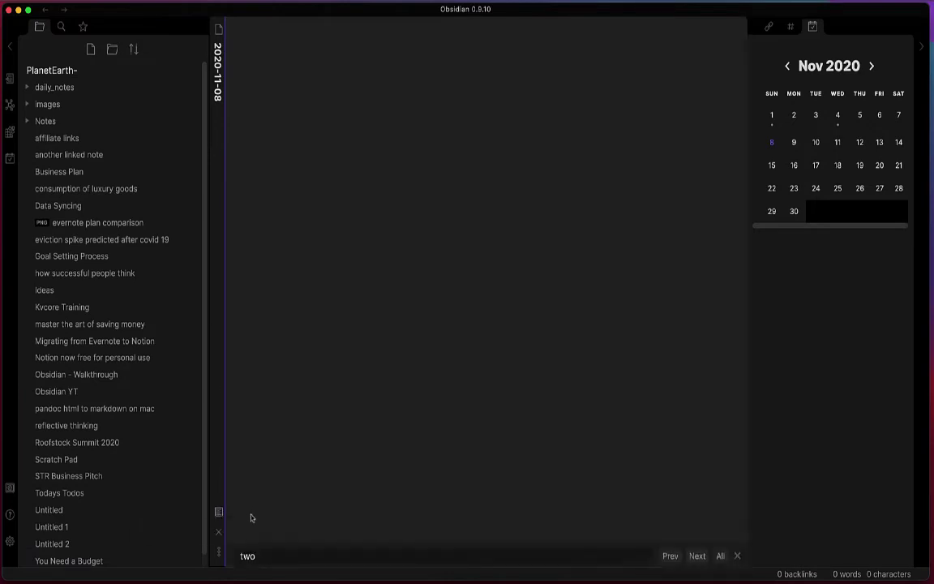
click(218, 555)
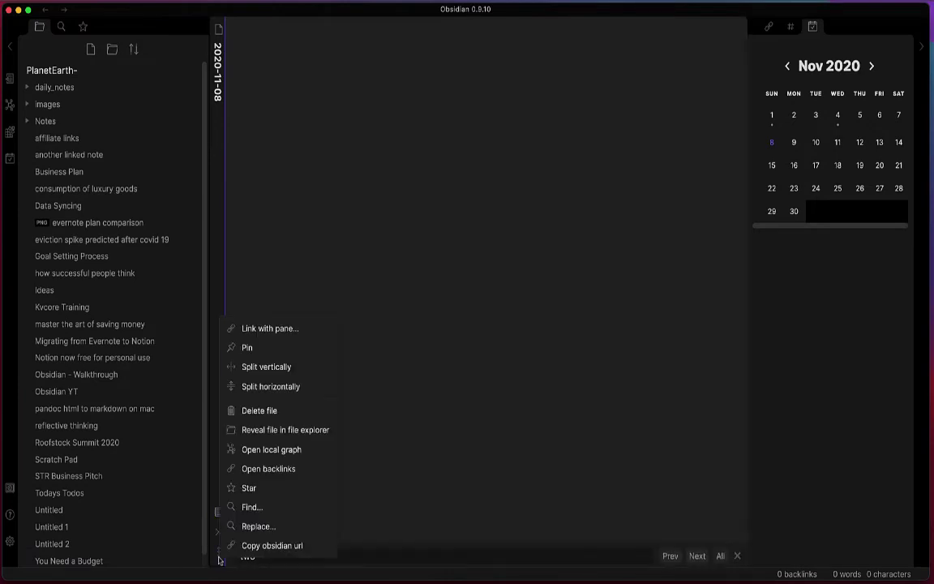
click(274, 369)
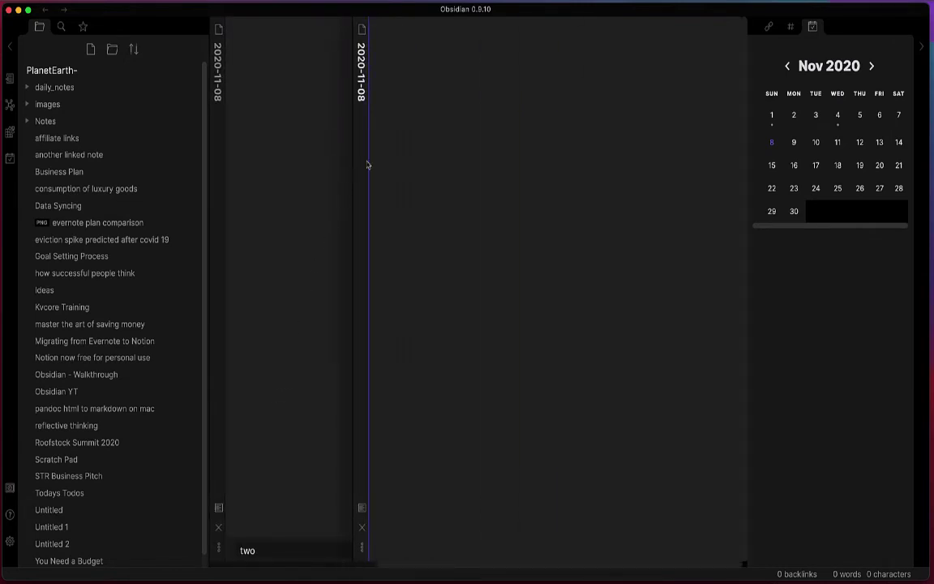
Step: Try out the sliding behaviour by alternating between the two 2020-11-08 panes using their rotated headers
click(222, 175)
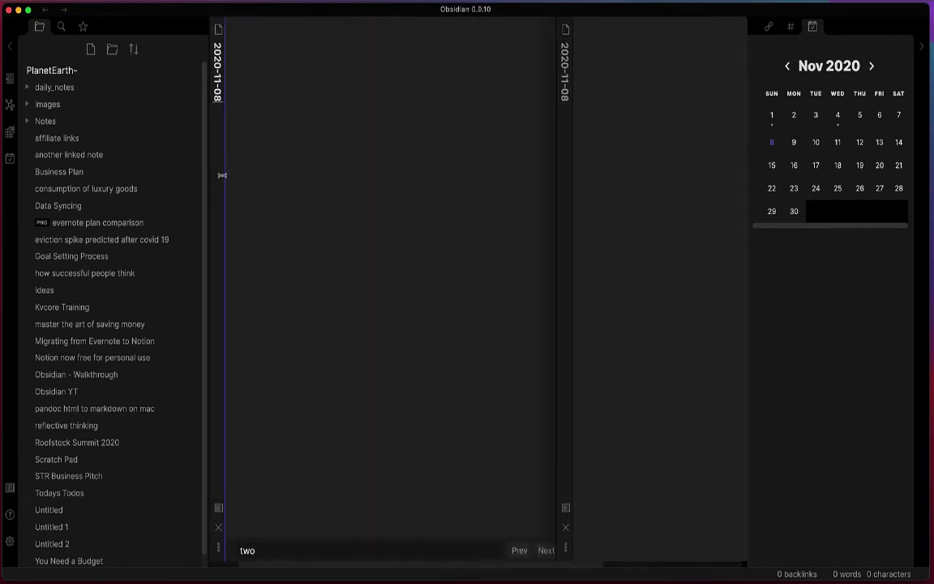
click(563, 151)
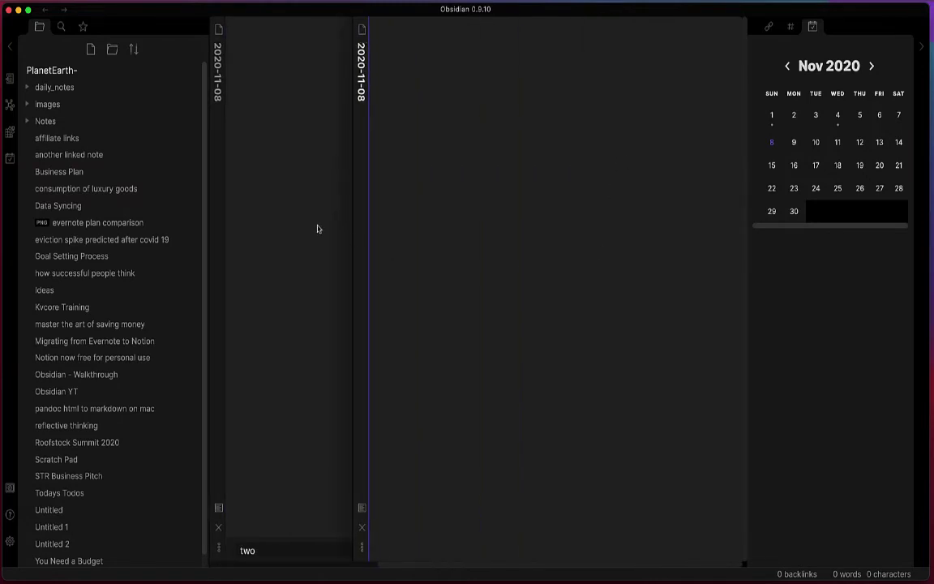
click(221, 192)
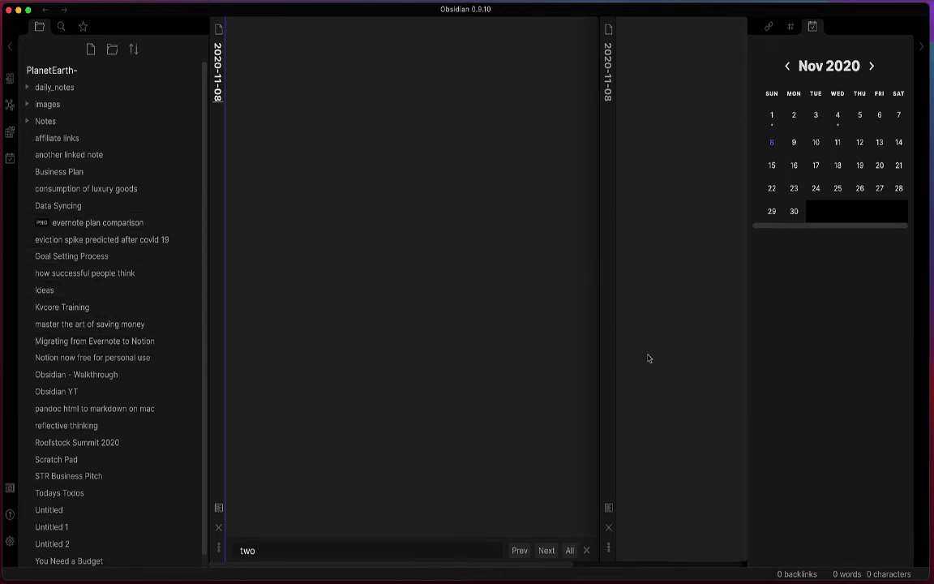
Step: Disable the Sliding Panes and Calendar plugins in the third-party plugin settings
click(10, 544)
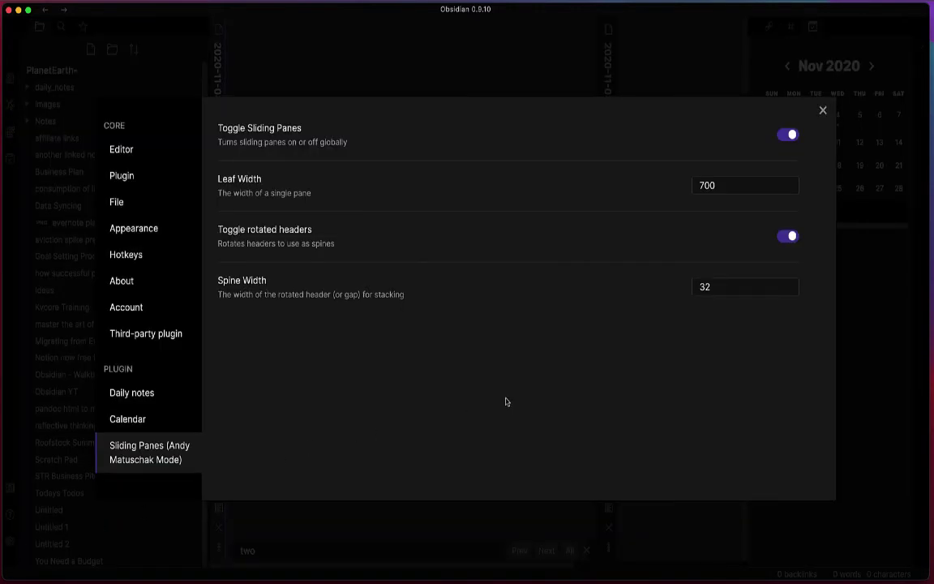
click(170, 339)
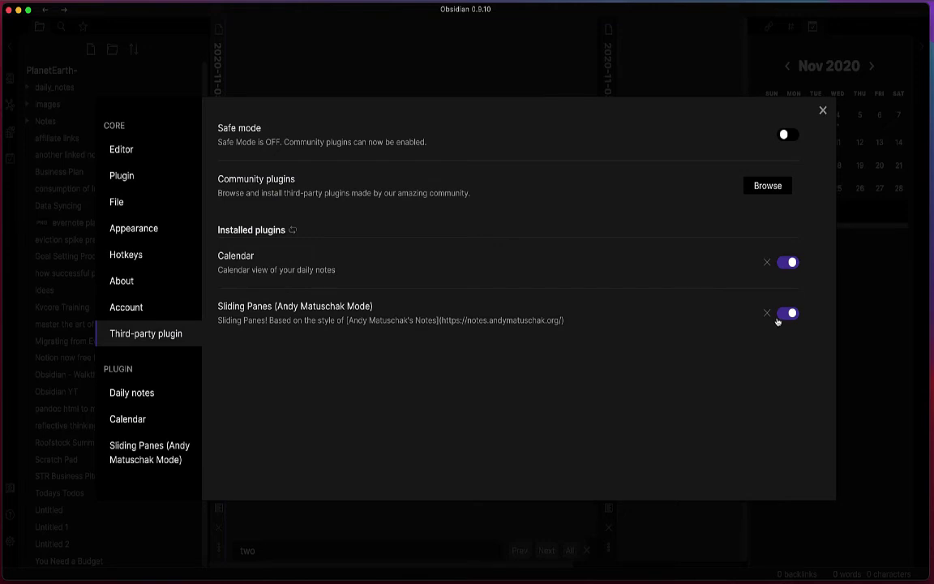
click(785, 314)
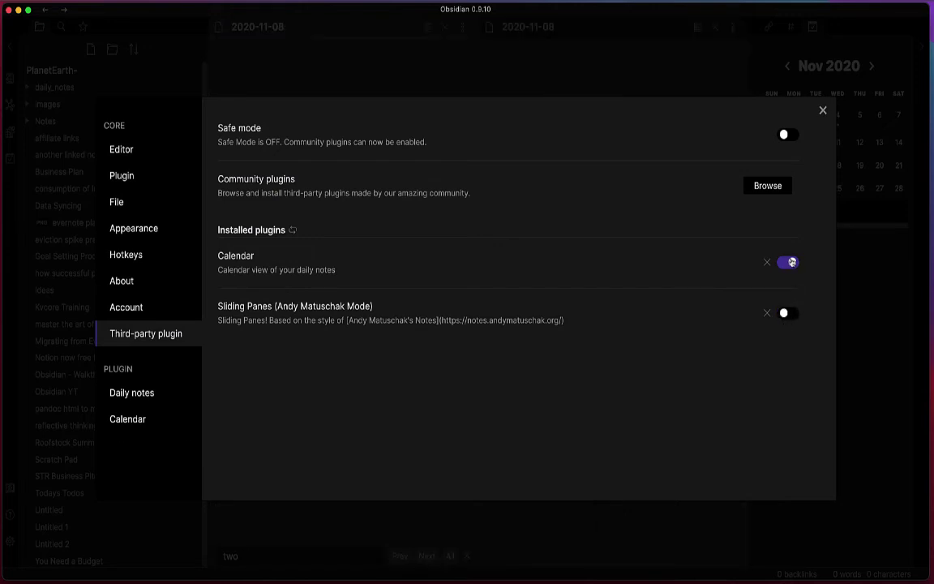
click(786, 263)
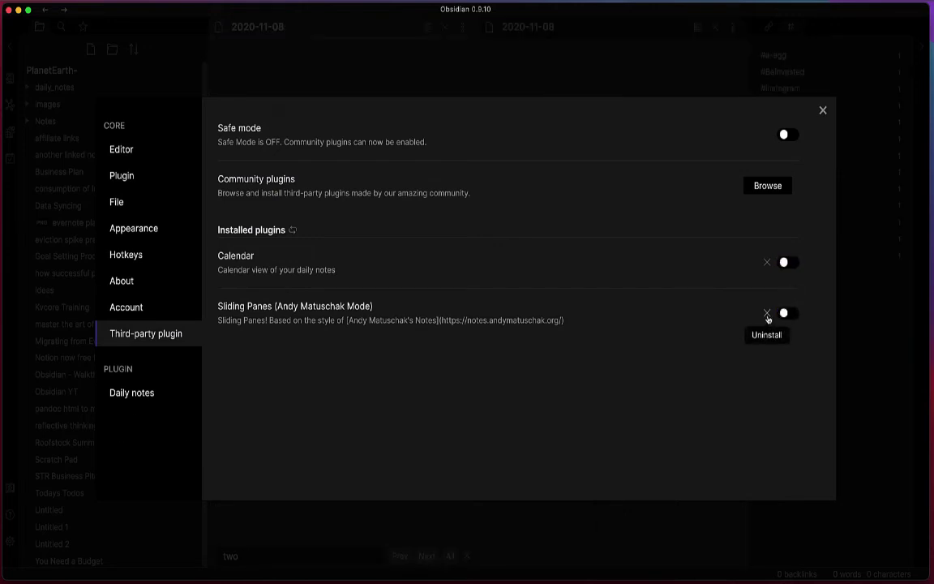
Step: Uninstall both the Sliding Panes and Calendar plugins, deleting their plugin folders
click(767, 313)
click(438, 339)
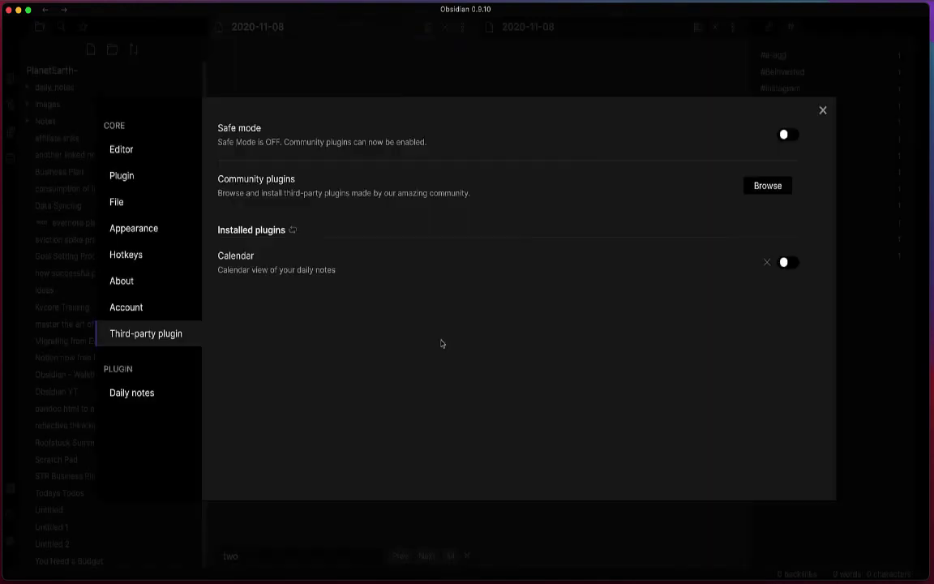
click(768, 262)
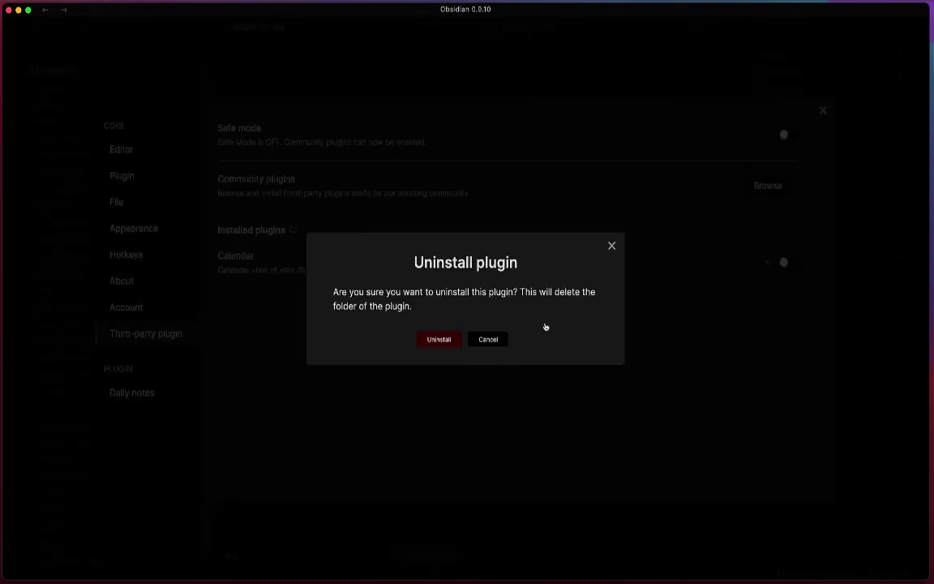
click(438, 338)
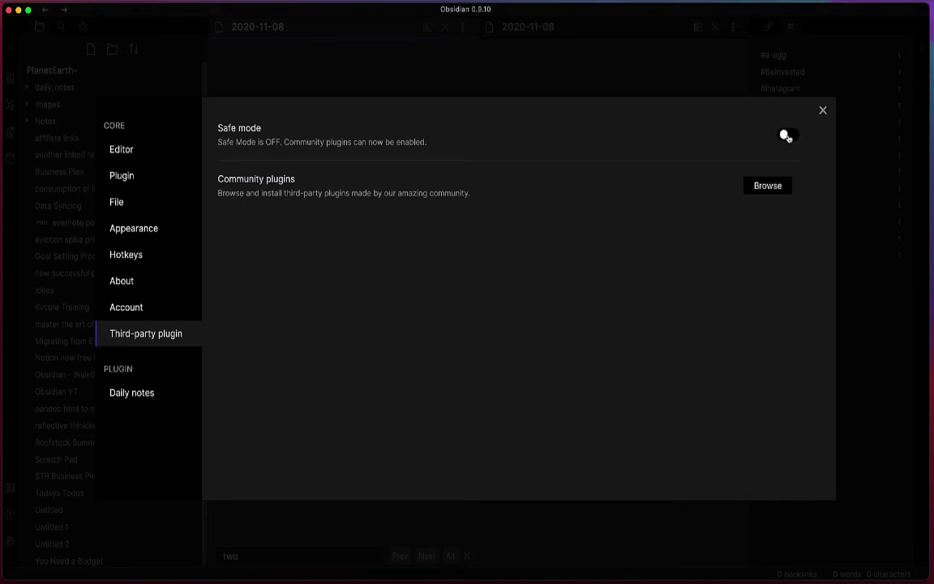
Step: Turn Safe mode back on and close the settings
click(786, 135)
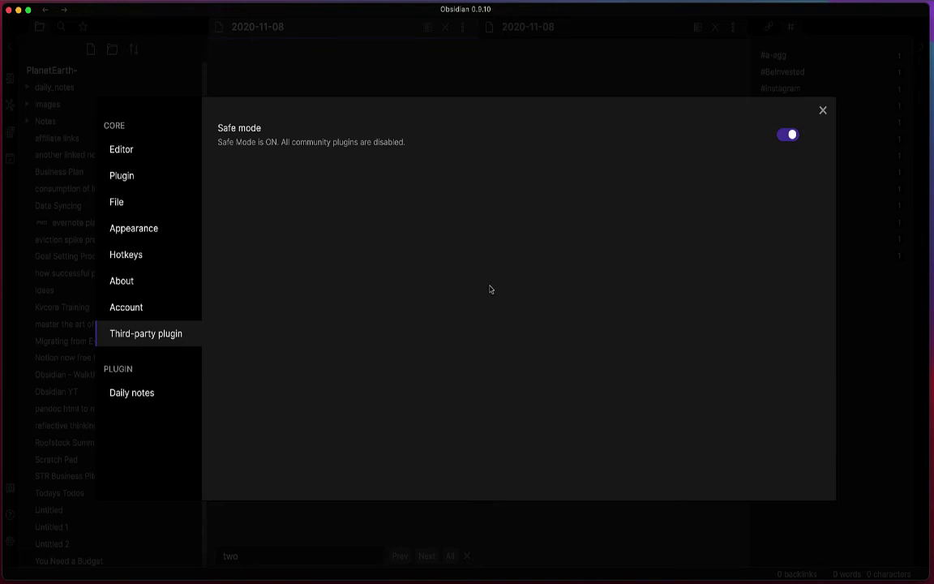
click(822, 110)
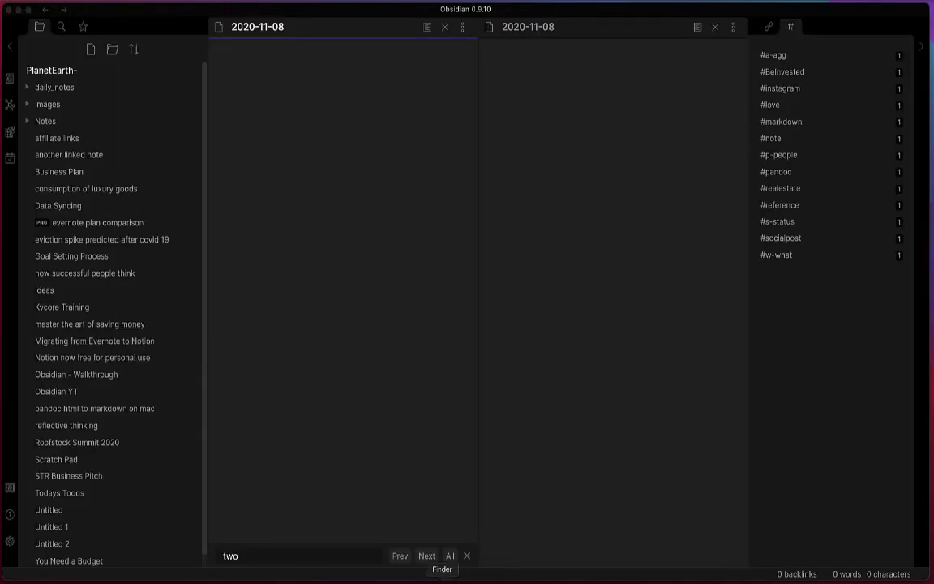
Step: Inspect the vault's plugins folder in Finder, return to Obsidian and show the vault-wide search for "two"
click(442, 578)
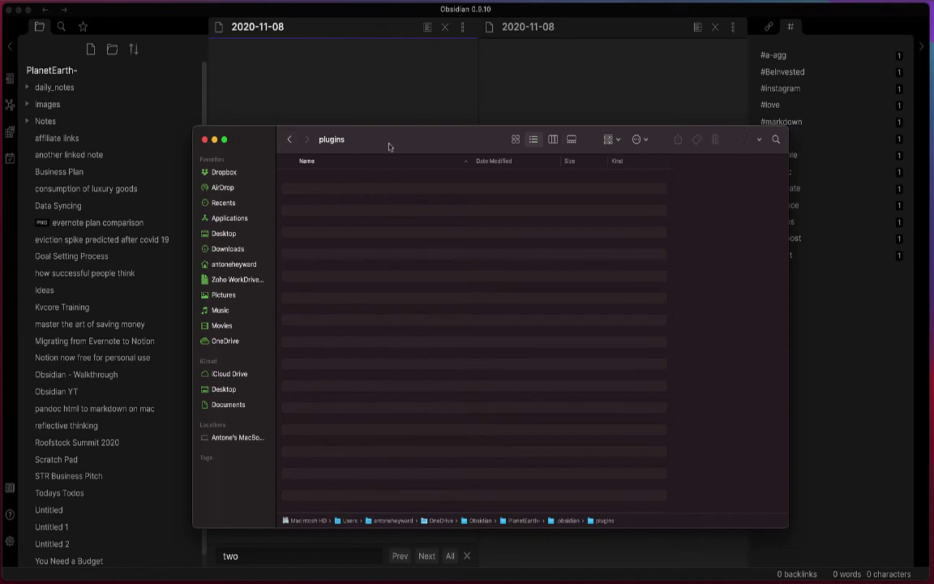
click(588, 34)
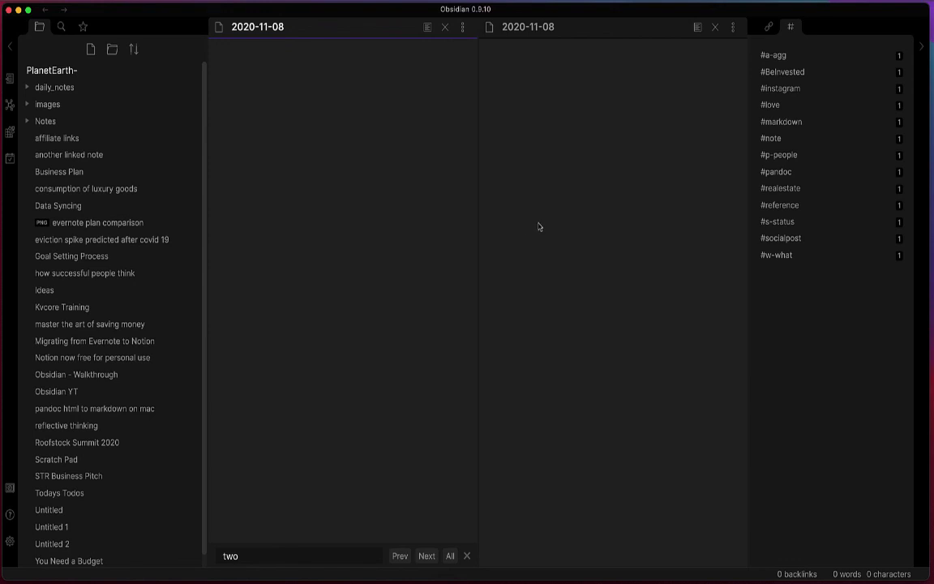
key(super+shift+f)
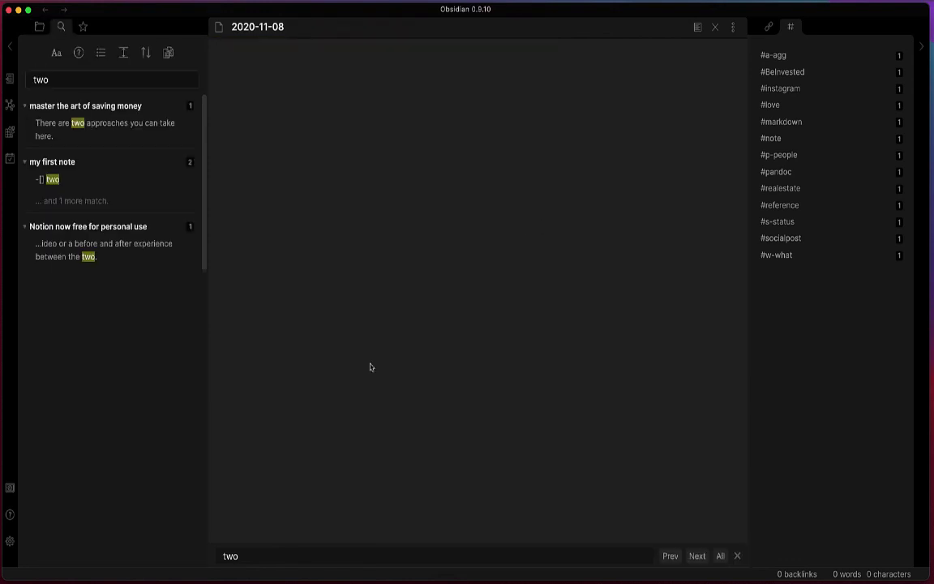